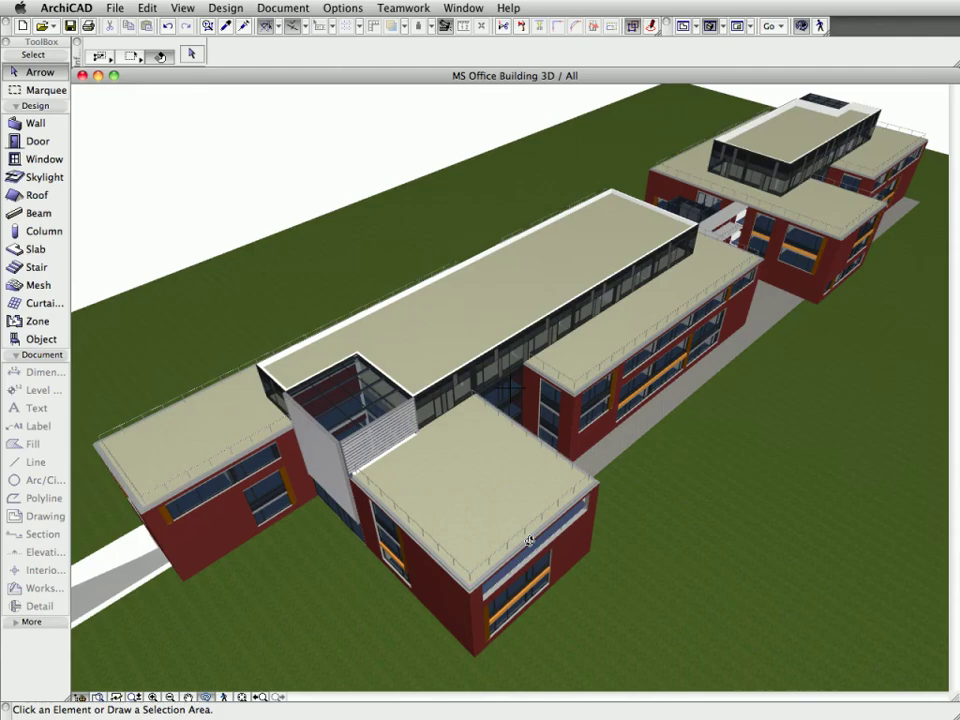
- Zoom and orbit the 3D model to view it from lower down
{"action": "scroll", "coordinate": [513, 537], "scroll_direction": "up", "scroll_amount": 2}
{"action": "mouse_move", "coordinate": [513, 537]}
{"action": "middle_mouse_down", "text": "shift"}
{"action": "mouse_move", "coordinate": [510, 455]}
{"action": "mouse_move", "coordinate": [440, 470]}
{"action": "middle_mouse_up", "text": "shift"}
{"action": "scroll", "coordinate": [510, 390], "scroll_direction": "up", "scroll_amount": 2}
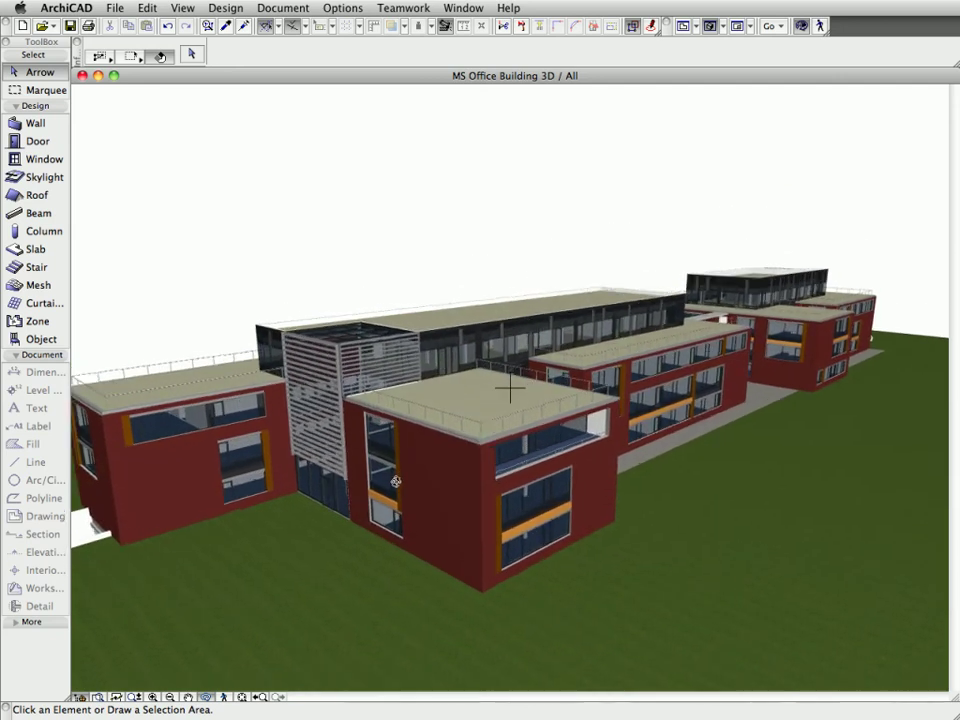
{"action": "scroll", "coordinate": [510, 389], "scroll_direction": "up", "scroll_amount": 2}
{"action": "scroll", "coordinate": [510, 389], "scroll_direction": "up", "scroll_amount": 3}
{"action": "scroll", "coordinate": [510, 388], "scroll_direction": "up", "scroll_amount": 2}
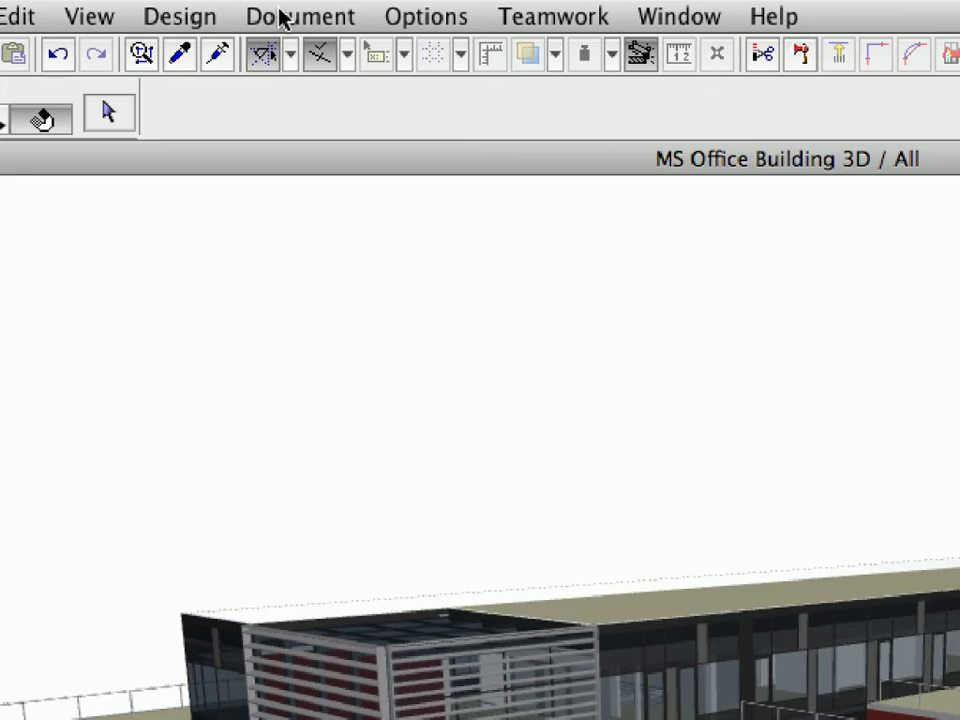
- Set Partial Structure Display to Core of Load-Bearing Elements Only, then orbit to view the ceilings
{"action": "left_click", "coordinate": [272, 7]}
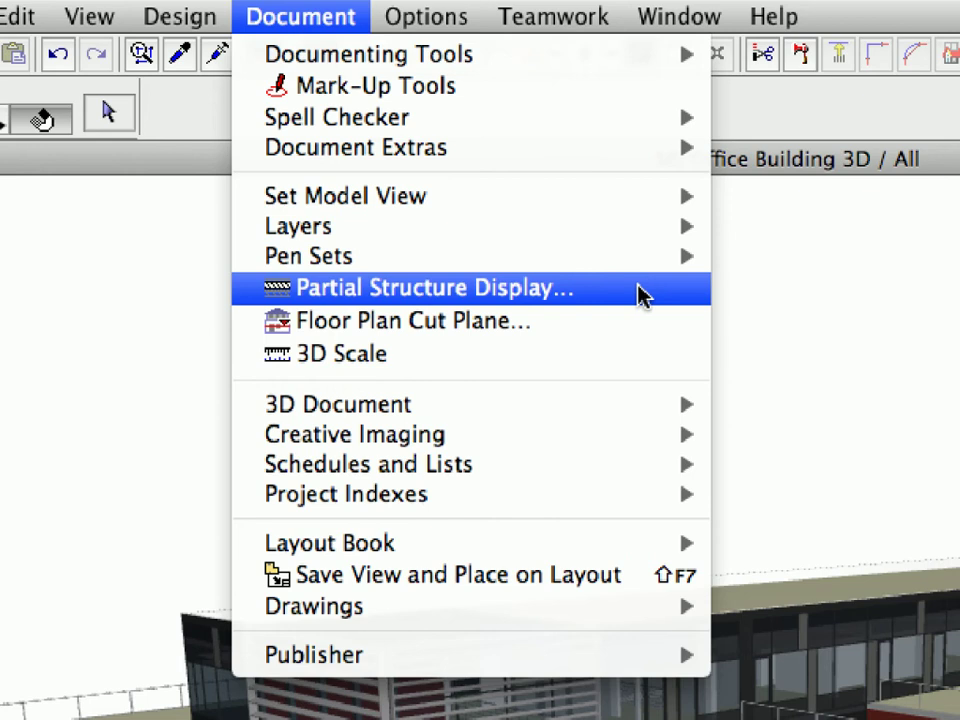
{"action": "left_click", "coordinate": [638, 291]}
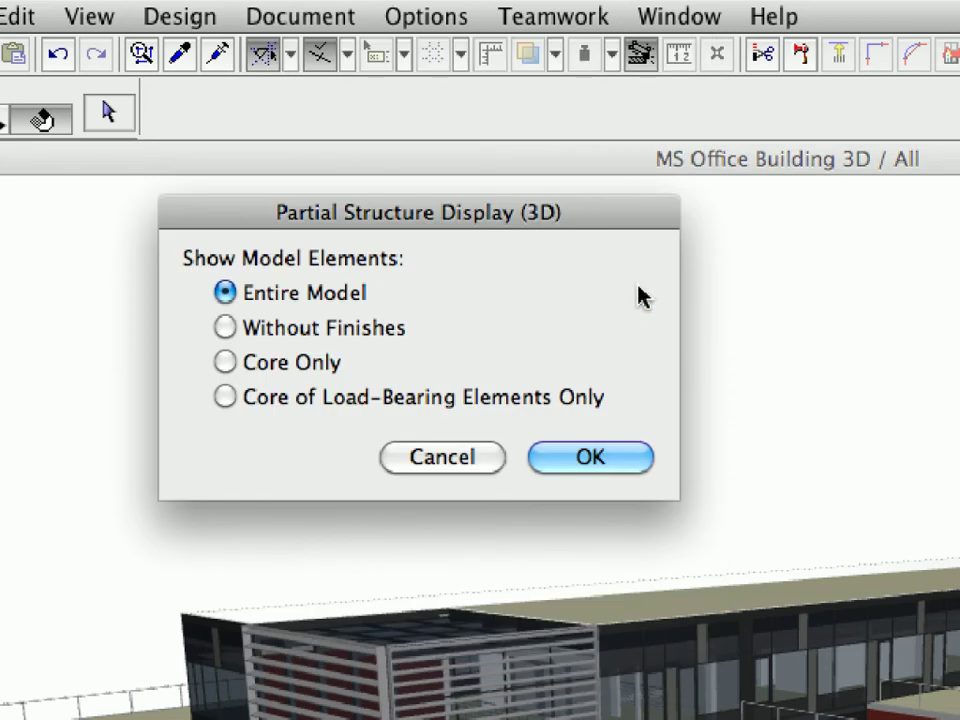
{"action": "left_click", "coordinate": [227, 397]}
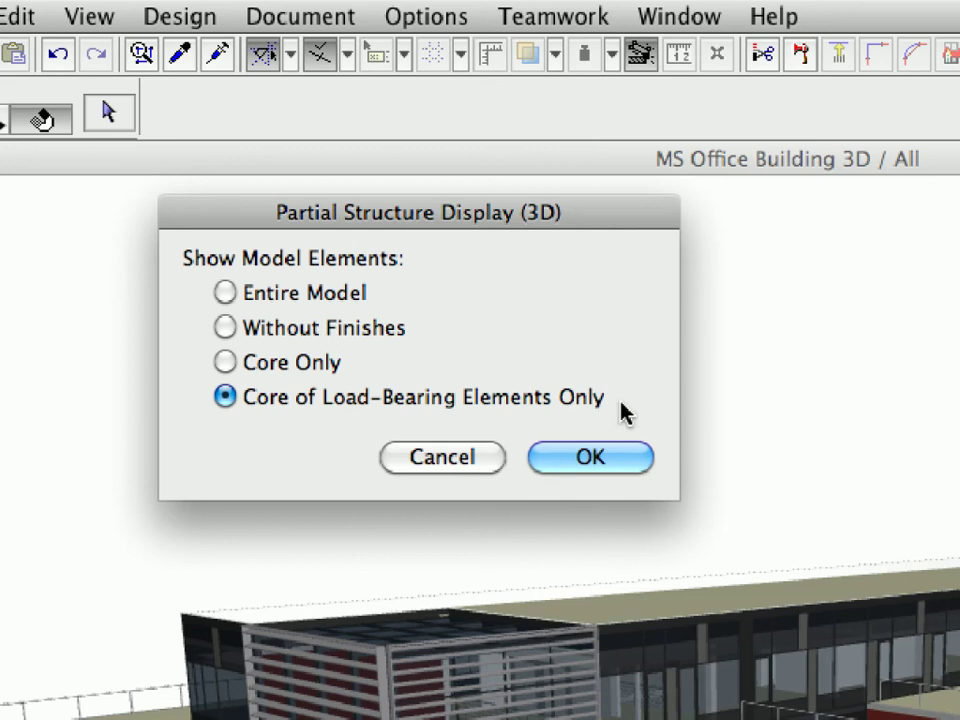
{"action": "left_click", "coordinate": [639, 461]}
{"action": "mouse_move", "coordinate": [639, 487]}
{"action": "left_mouse_down"}
{"action": "mouse_move", "coordinate": [443, 494]}
{"action": "mouse_move", "coordinate": [388, 437]}
{"action": "mouse_move", "coordinate": [470, 410]}
{"action": "left_mouse_up"}
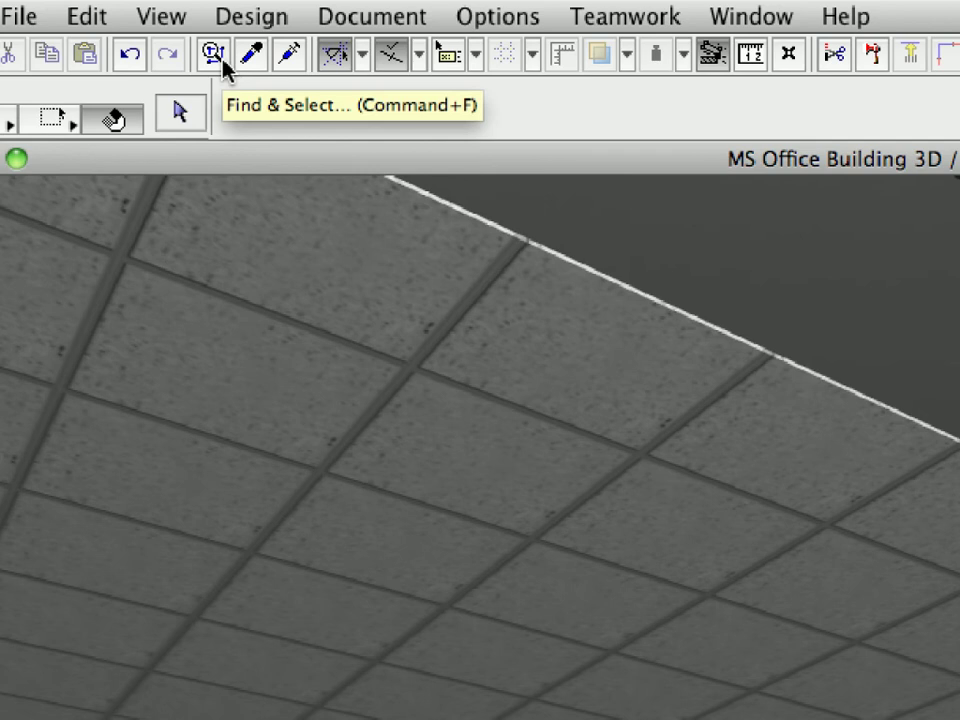
- Select all 180 Ceiling-layer slabs with the Ceilings Find & Select criteria and open their settings
{"action": "left_click", "coordinate": [222, 60]}
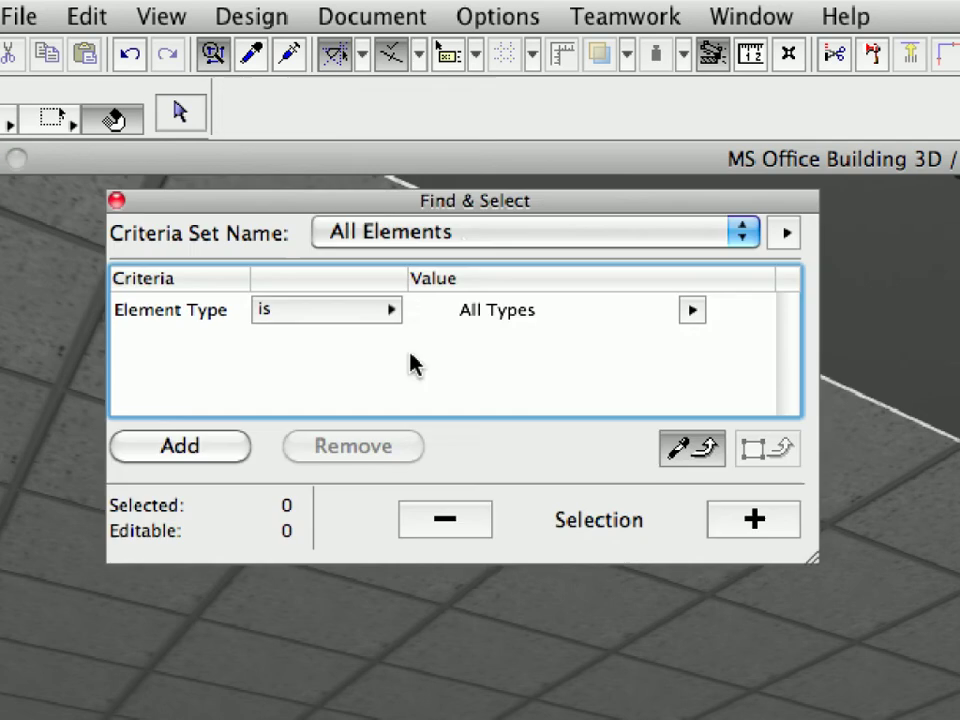
{"action": "left_click", "coordinate": [463, 238]}
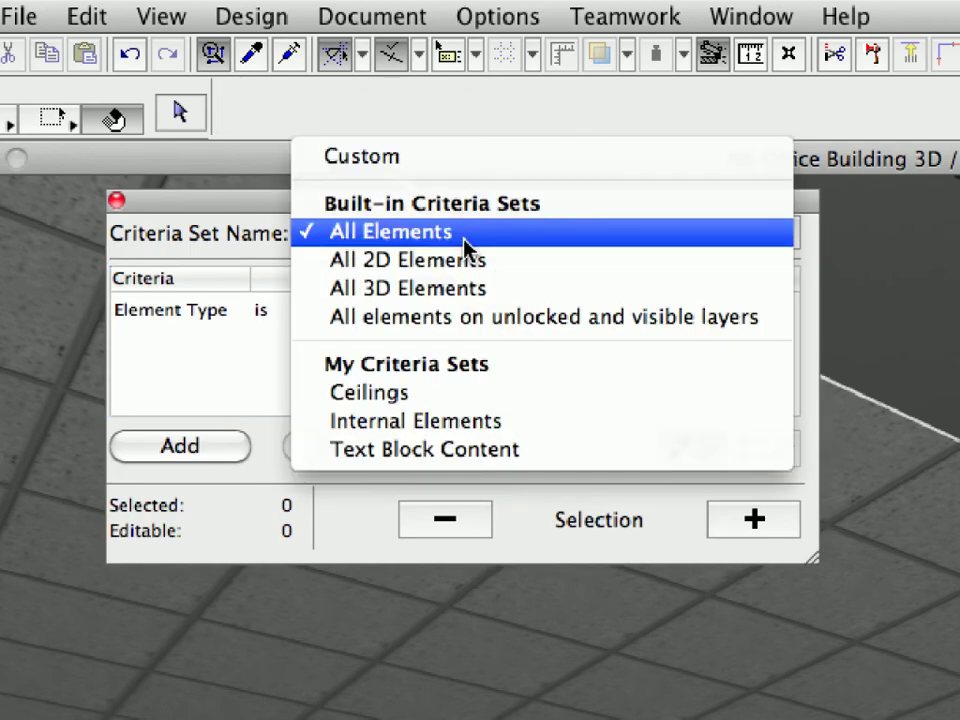
{"action": "left_click", "coordinate": [547, 393]}
{"action": "left_click", "coordinate": [780, 525]}
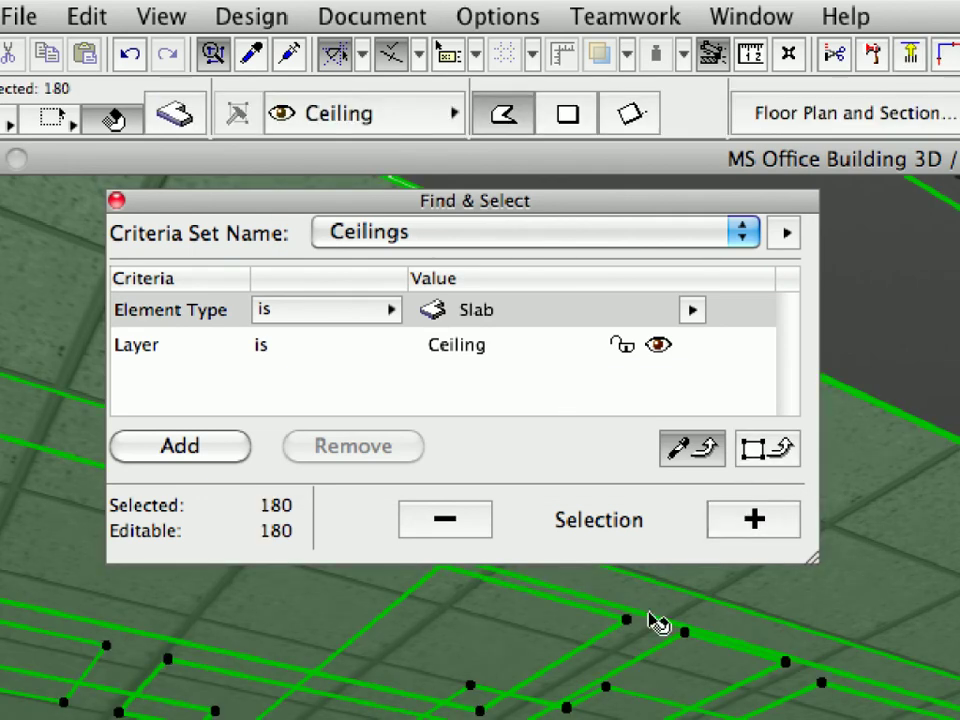
{"action": "left_click", "coordinate": [203, 121]}
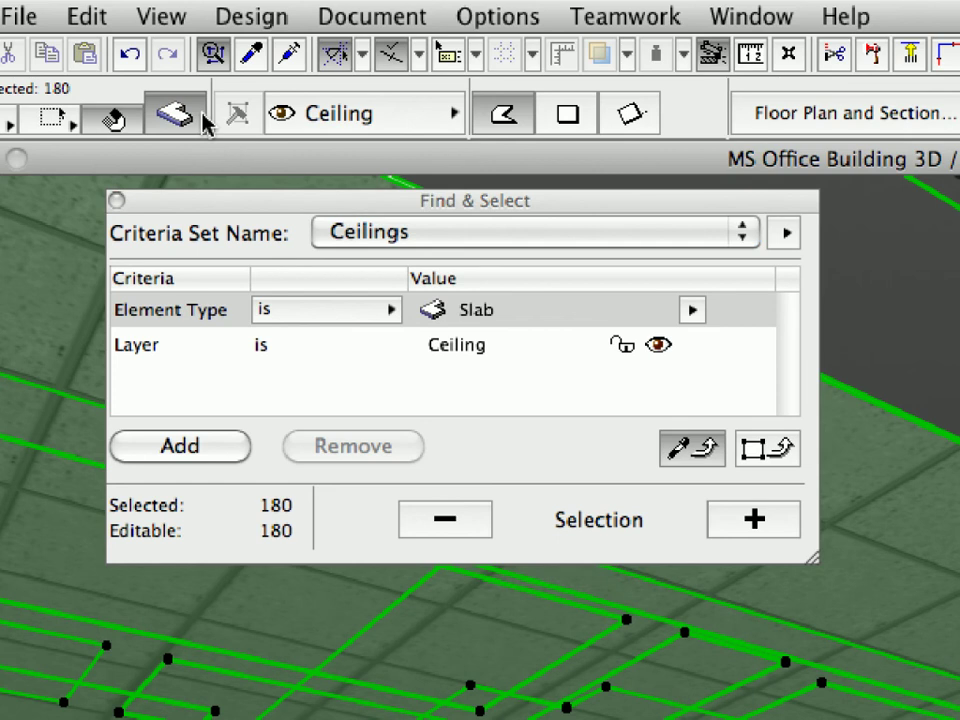
- Set the slabs' Structural Function to Non-Load-Bearing and IFC Element Type to Ceiling
{"action": "left_click", "coordinate": [564, 266]}
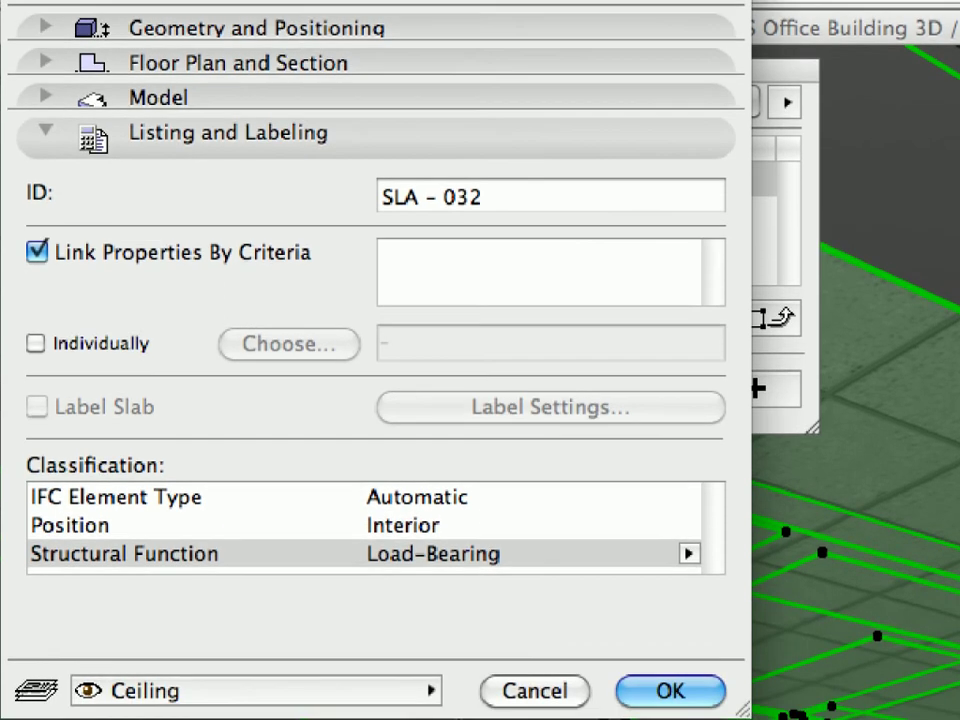
{"action": "left_click", "coordinate": [603, 547]}
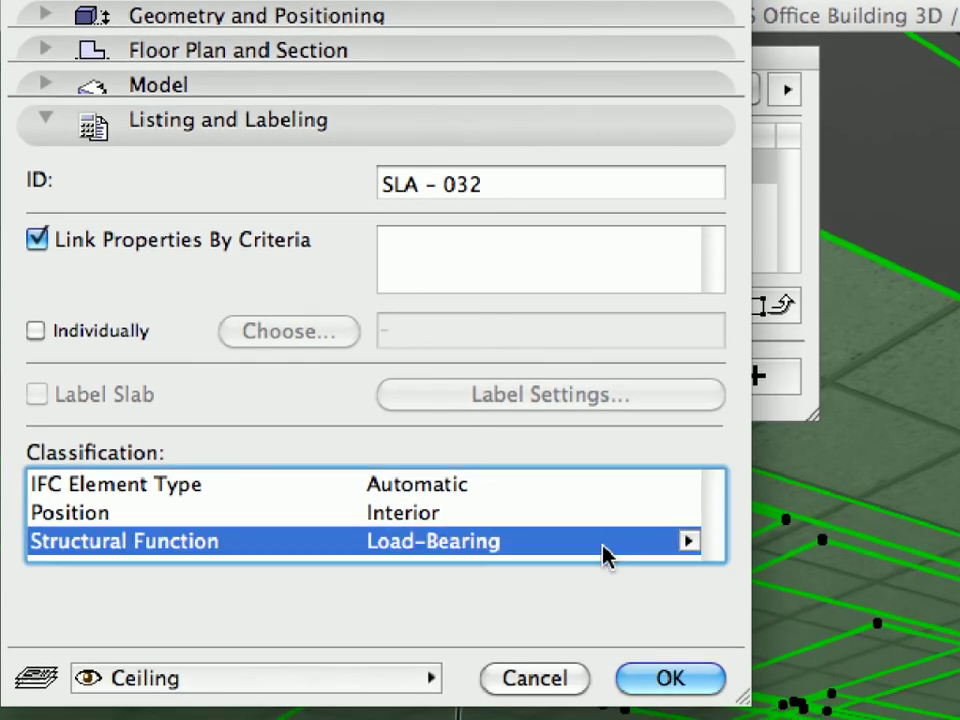
{"action": "left_click", "coordinate": [686, 545]}
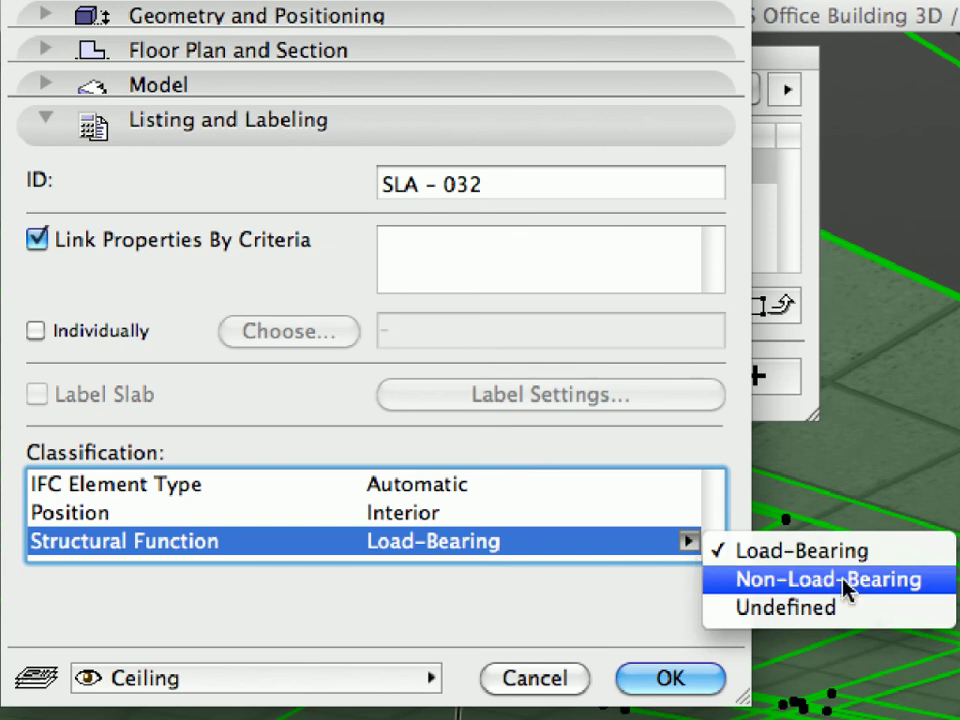
{"action": "left_click", "coordinate": [932, 588]}
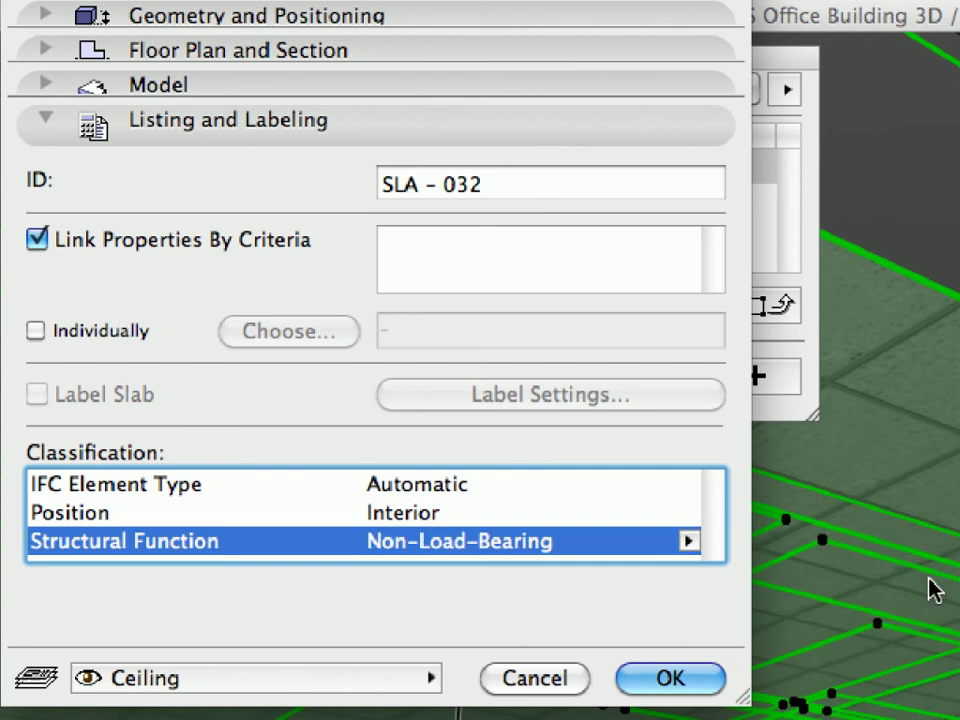
{"action": "left_click", "coordinate": [588, 487]}
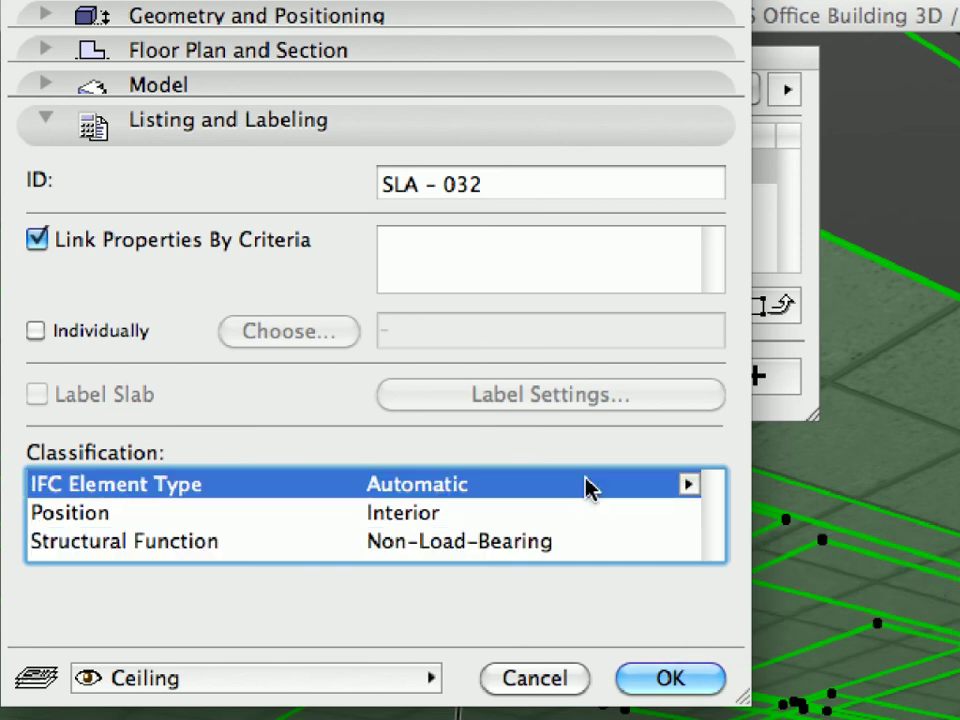
{"action": "left_click", "coordinate": [689, 486]}
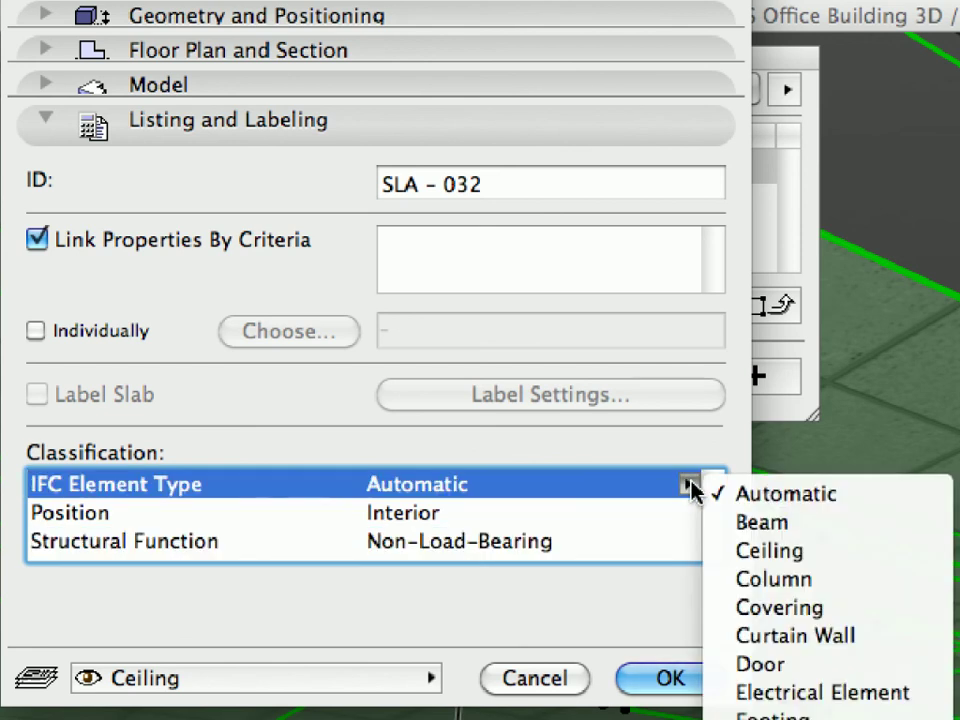
{"action": "left_click", "coordinate": [862, 560]}
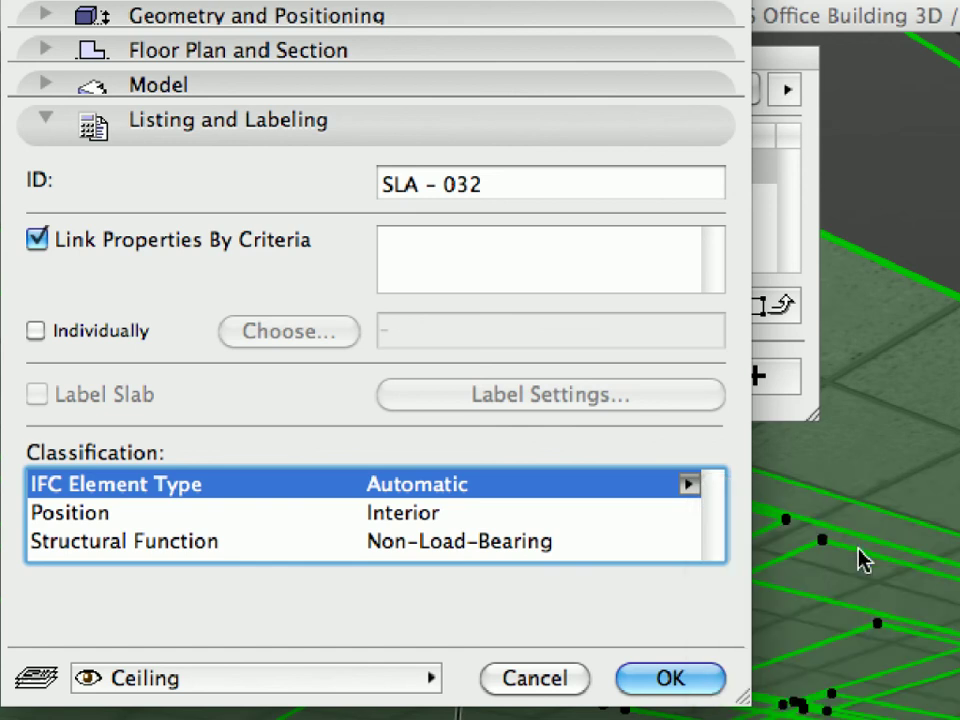
{"action": "left_click", "coordinate": [700, 680]}
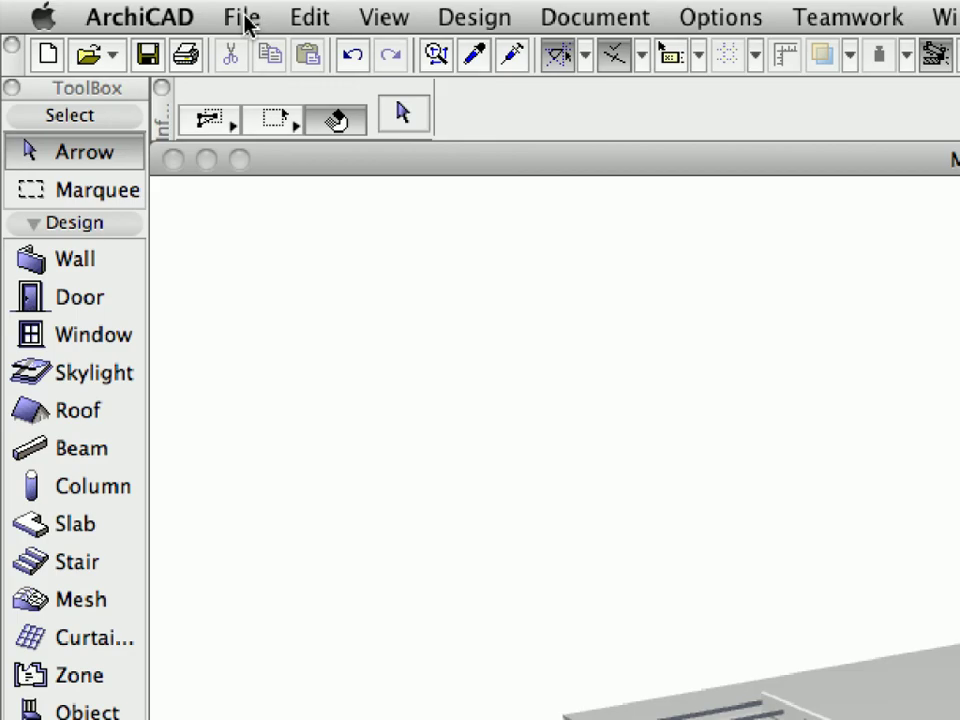
- Save as 'MS Office Building Structure', IFC 2x3, with the Data Exchange with Revit Structure translator
{"action": "left_click", "coordinate": [116, 9]}
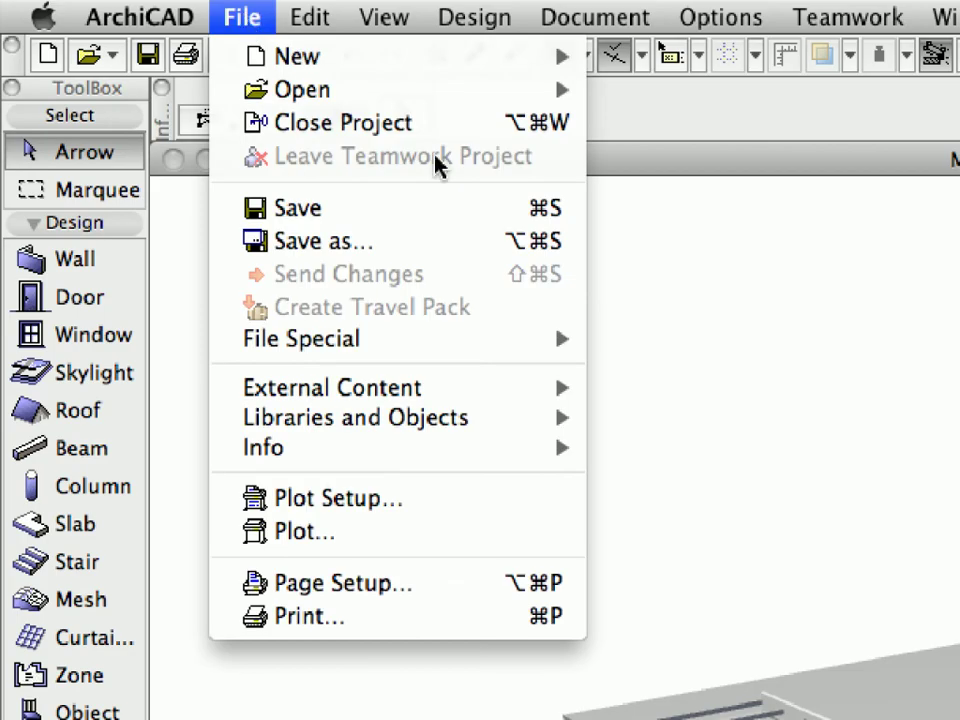
{"action": "left_click", "coordinate": [476, 250]}
{"action": "key", "text": "Right"}
{"action": "type", "text": "Structure"}
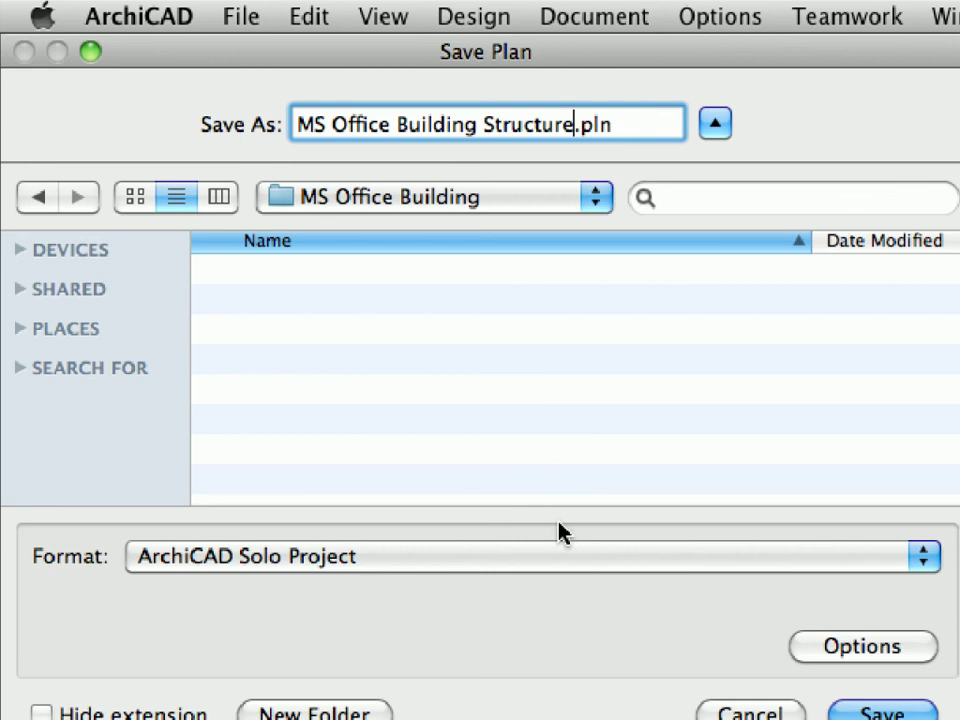
{"action": "left_click", "coordinate": [570, 558]}
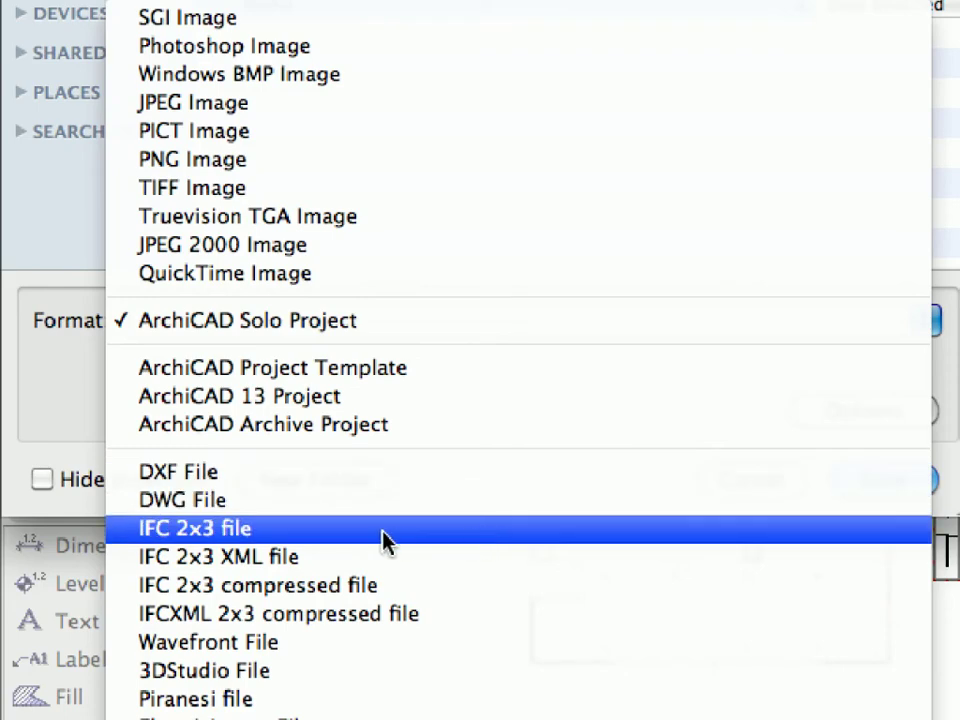
{"action": "left_click", "coordinate": [385, 541]}
{"action": "left_click", "coordinate": [645, 418]}
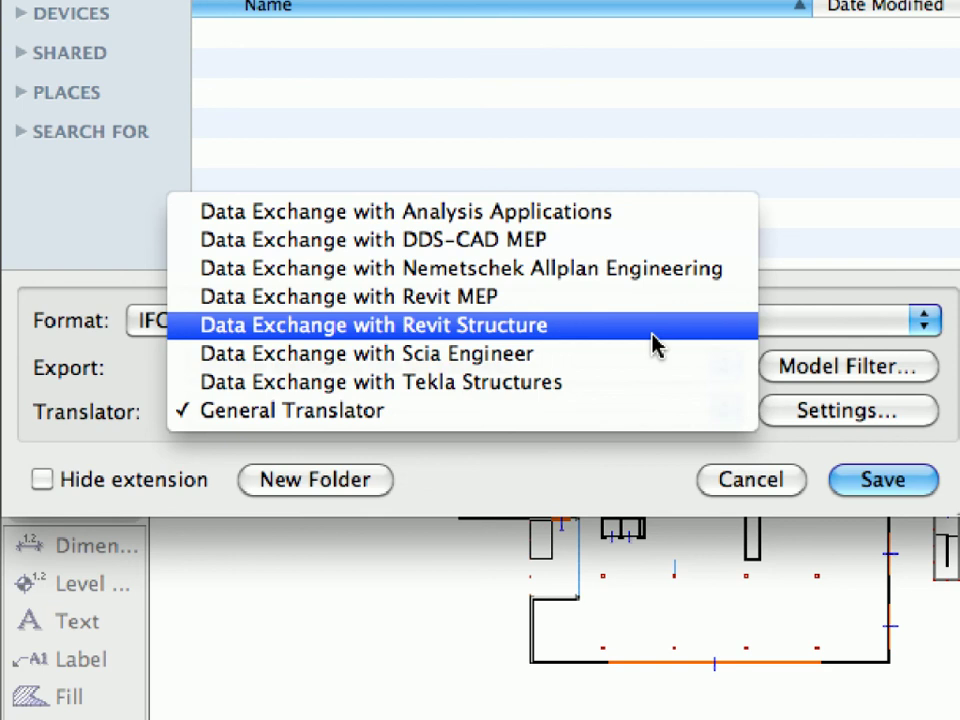
{"action": "left_click", "coordinate": [655, 345]}
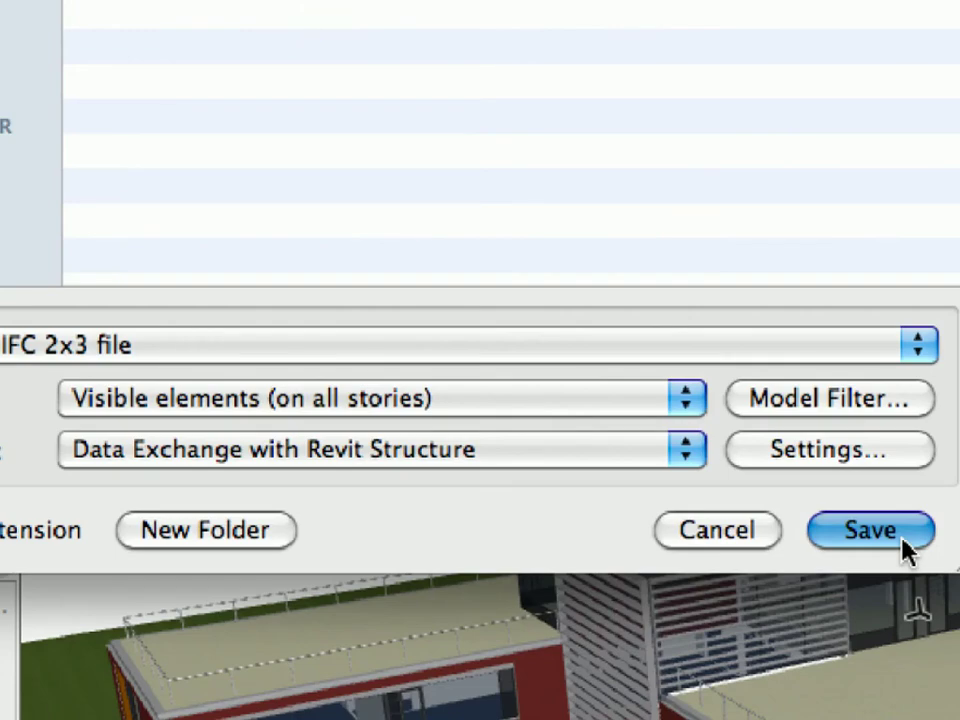
- Confirm the export of the model as an IFC file
{"action": "left_click", "coordinate": [870, 531]}
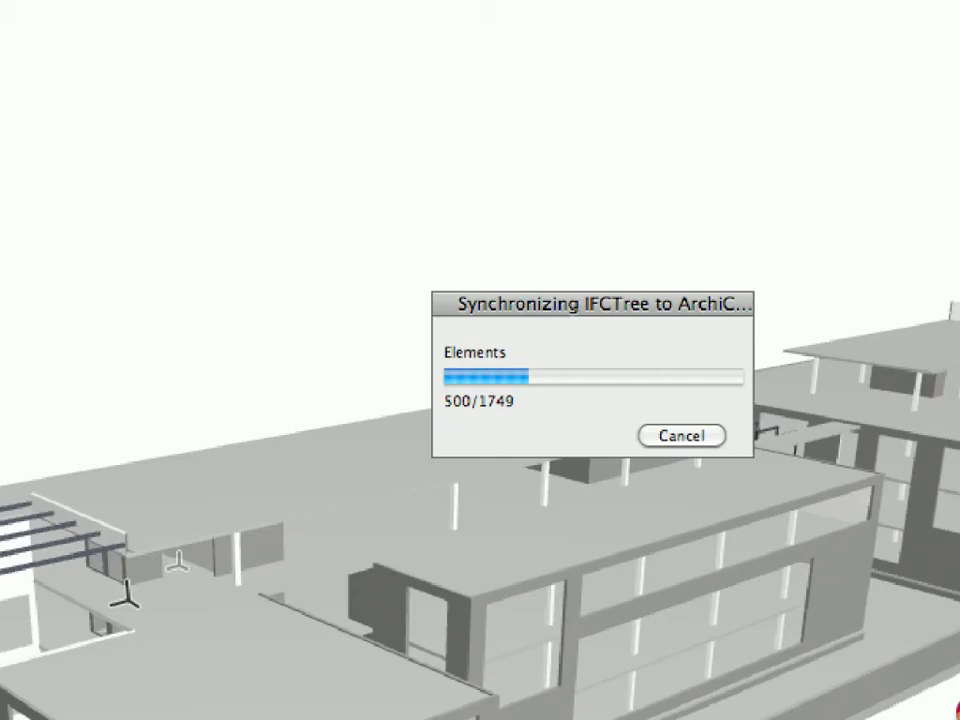